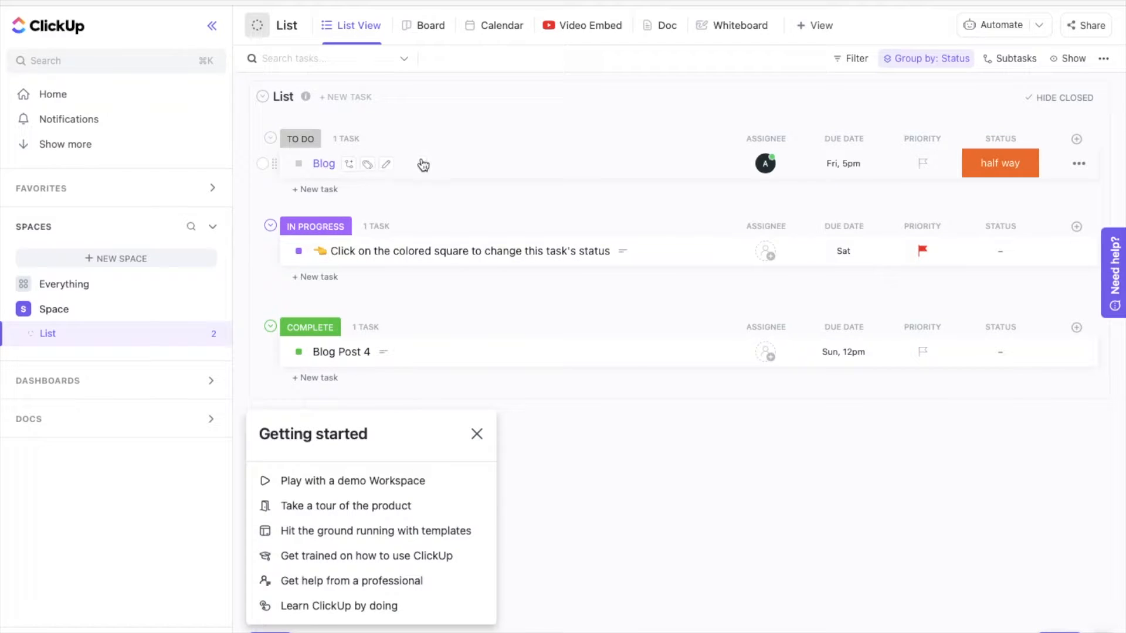
Step: Open the Blog task and examine the blocks, task actions and formatting options available for its description
{"action": "left_click", "coordinate": [423, 166]}
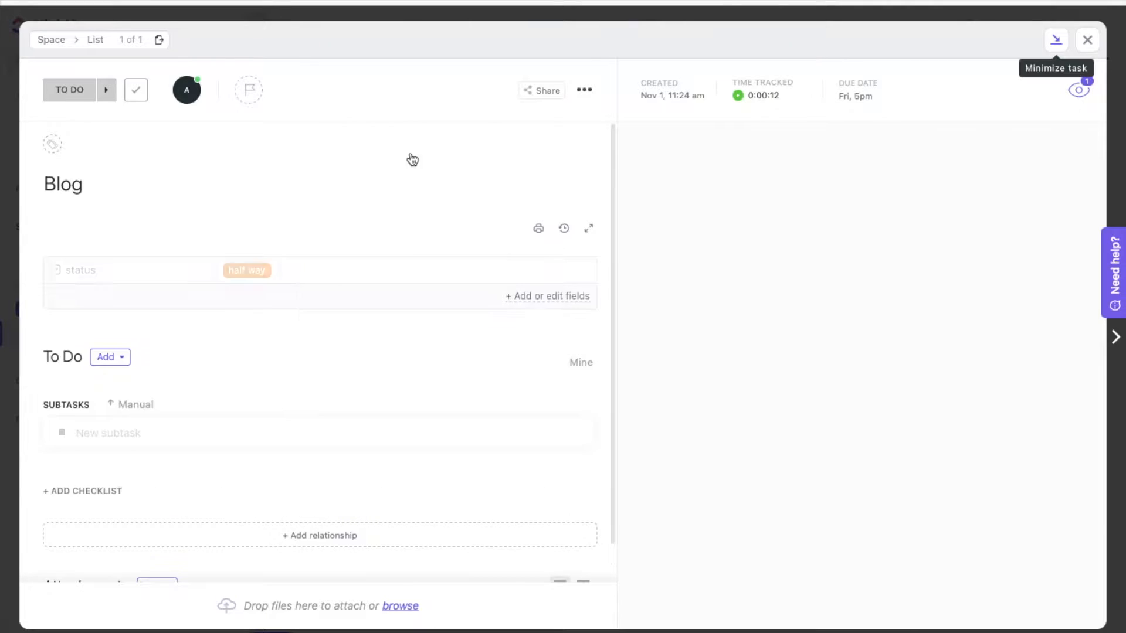
{"action": "left_click", "coordinate": [107, 185]}
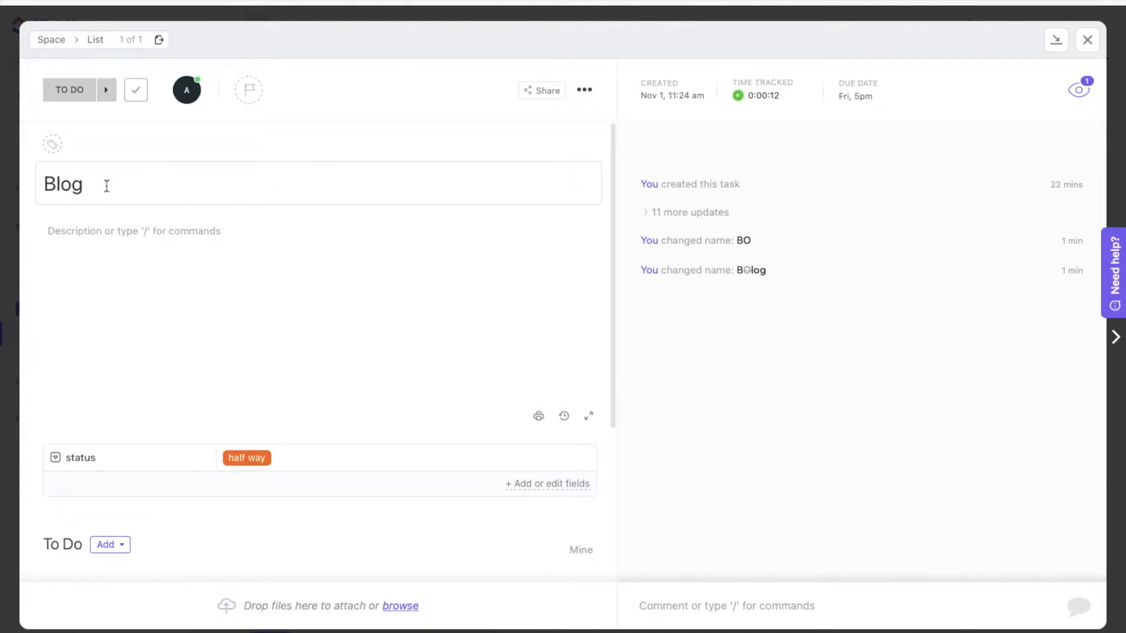
{"action": "left_click", "coordinate": [88, 230]}
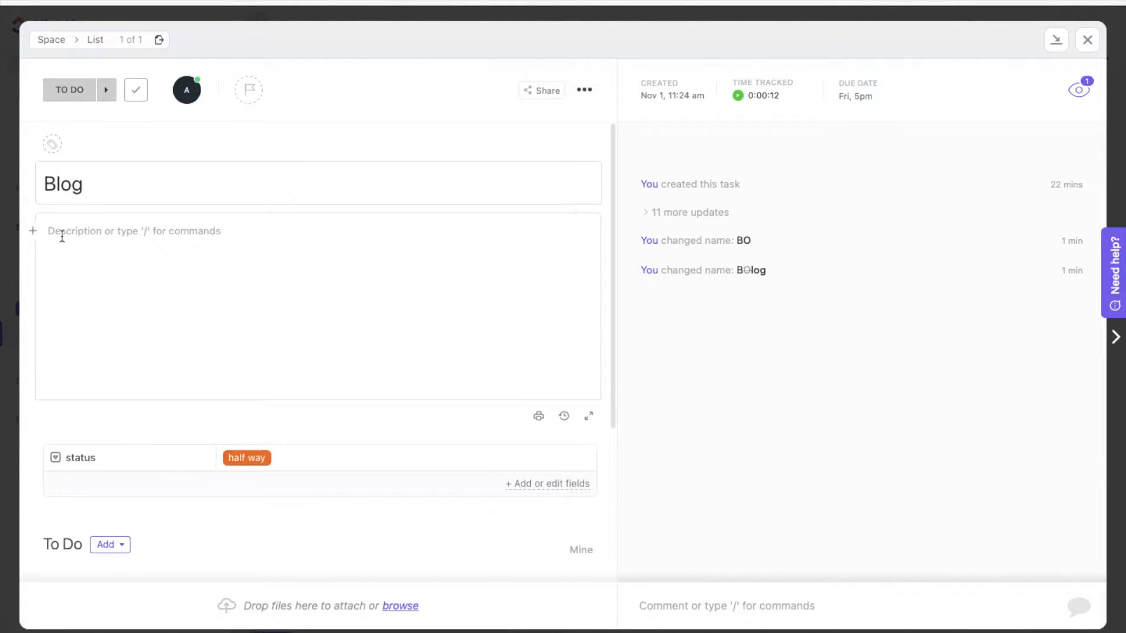
{"action": "left_click", "coordinate": [54, 231]}
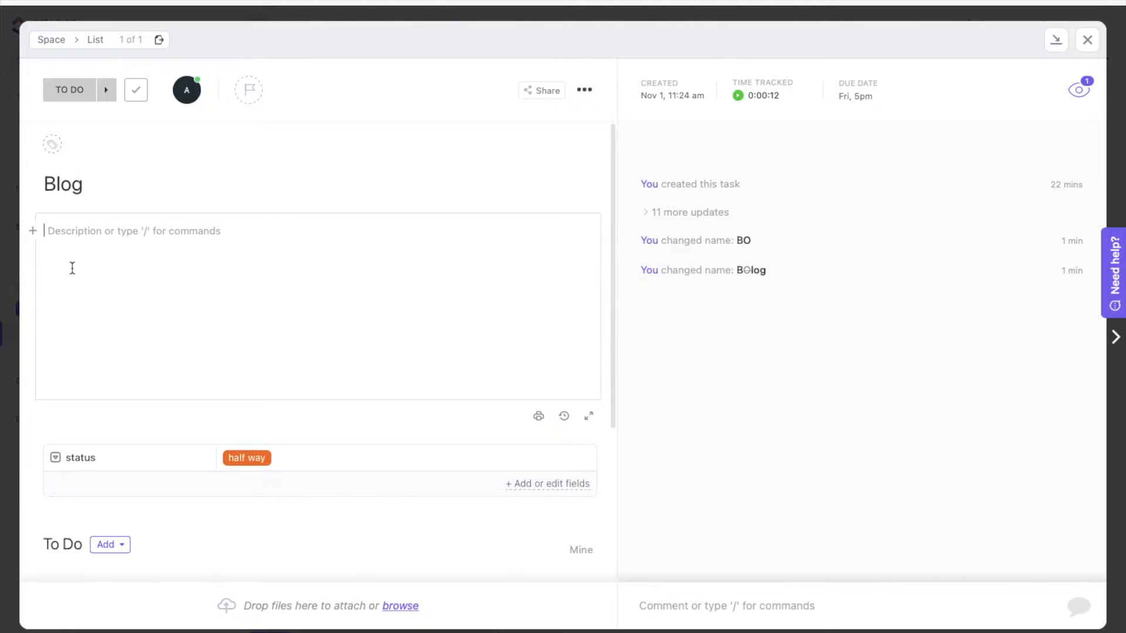
{"action": "left_click", "coordinate": [33, 234]}
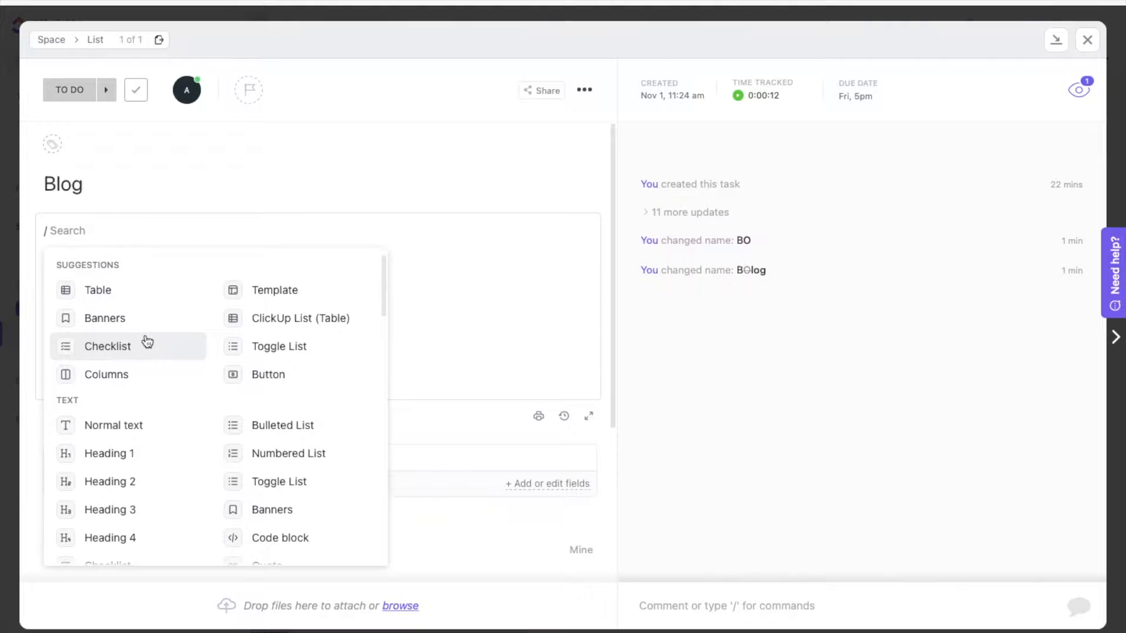
{"action": "scroll", "coordinate": [216, 353], "scroll_direction": "down", "scroll_amount": 3}
{"action": "scroll", "coordinate": [217, 358], "scroll_direction": "down", "scroll_amount": 6}
{"action": "scroll", "coordinate": [217, 356], "scroll_direction": "down", "scroll_amount": 8}
{"action": "scroll", "coordinate": [217, 359], "scroll_direction": "up", "scroll_amount": 6}
{"action": "scroll", "coordinate": [217, 357], "scroll_direction": "up", "scroll_amount": 1}
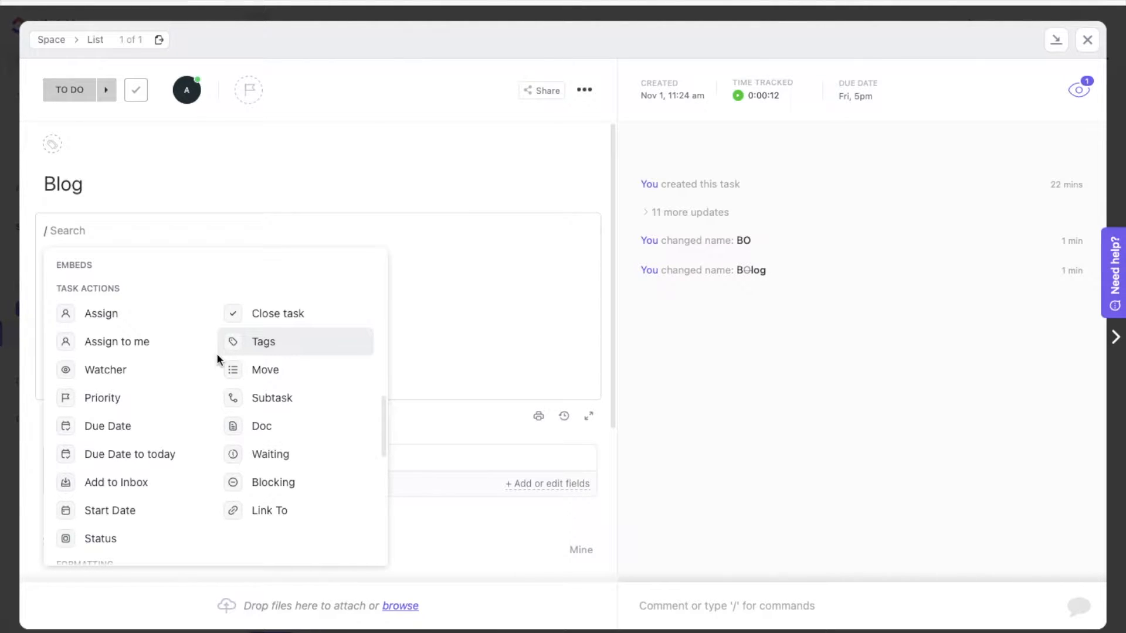
{"action": "scroll", "coordinate": [216, 385], "scroll_direction": "down", "scroll_amount": 2}
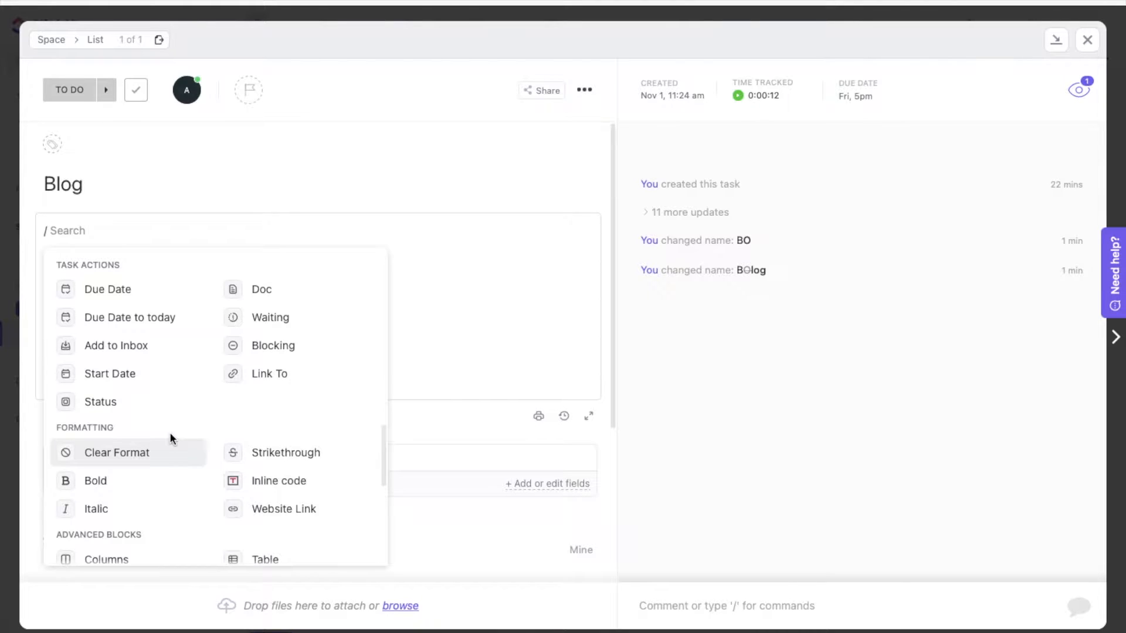
{"action": "left_click", "coordinate": [118, 223]}
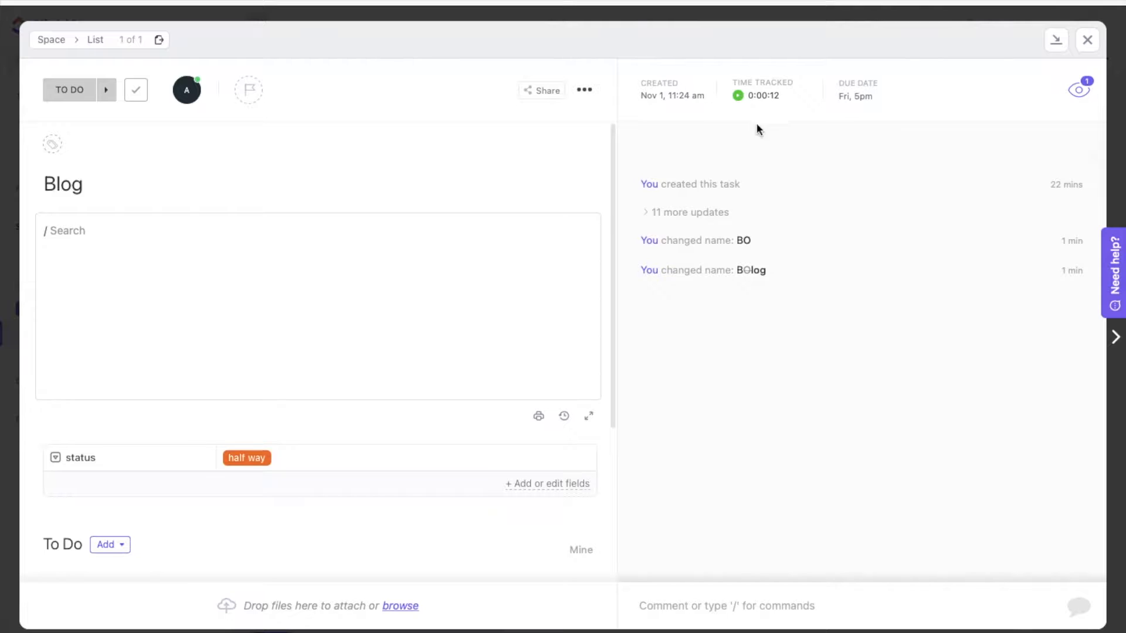
Step: Check the due date options of the Blog task and close the date picker
{"action": "left_click", "coordinate": [861, 95]}
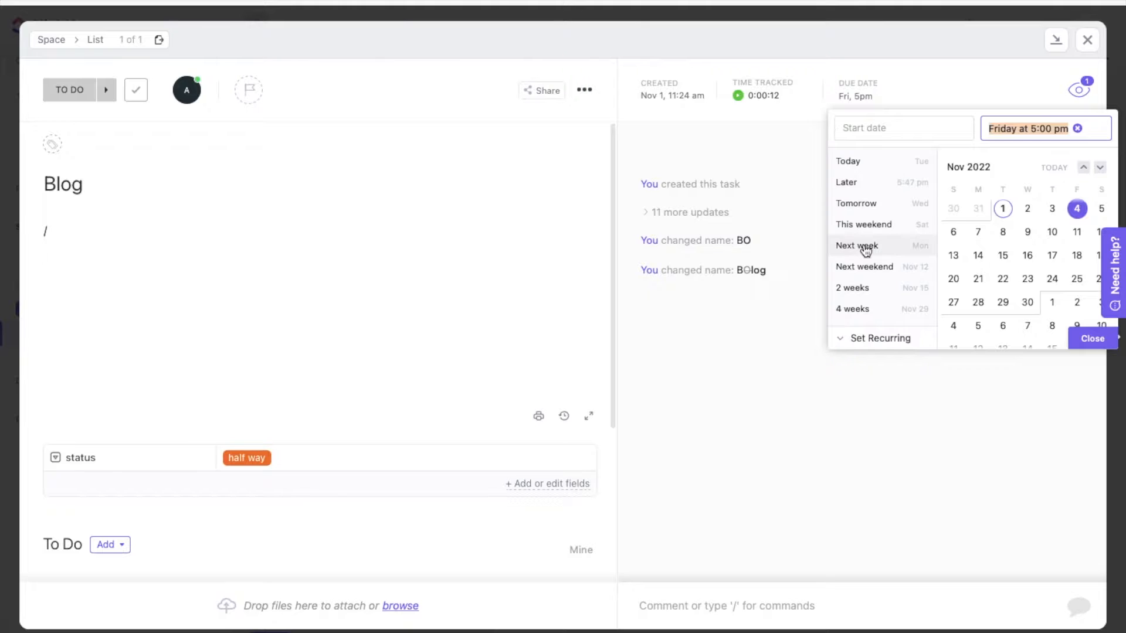
{"action": "left_click", "coordinate": [1104, 346]}
{"action": "left_click", "coordinate": [801, 119]}
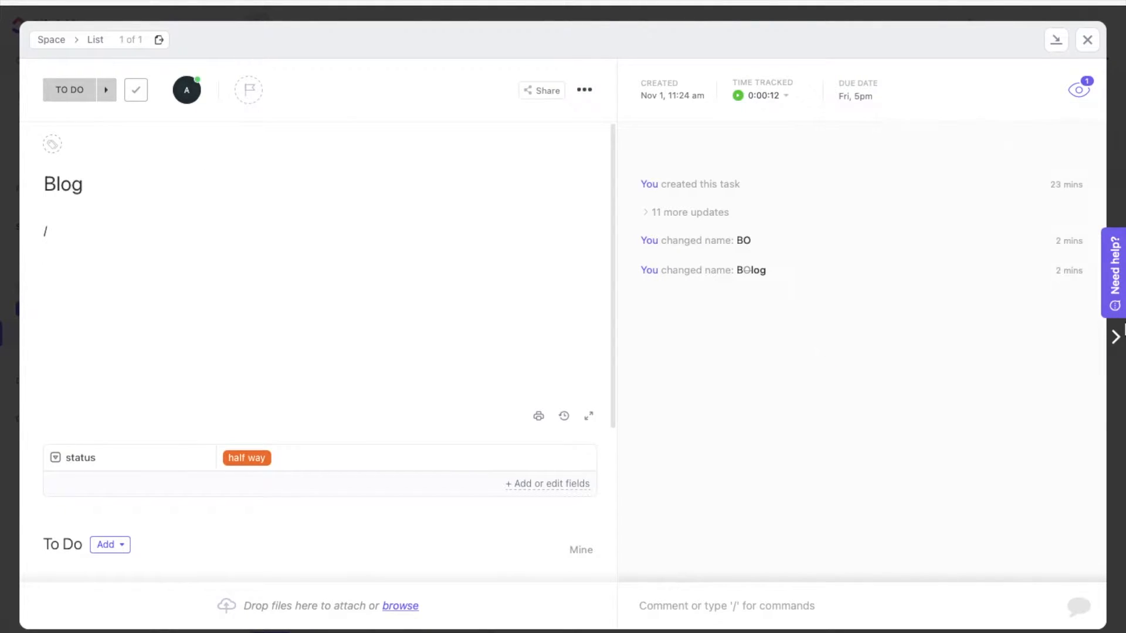
Step: Start and stop the time tracker on the Blog task and close the task
{"action": "left_click", "coordinate": [739, 97]}
{"action": "mouse_move", "coordinate": [942, 626]}
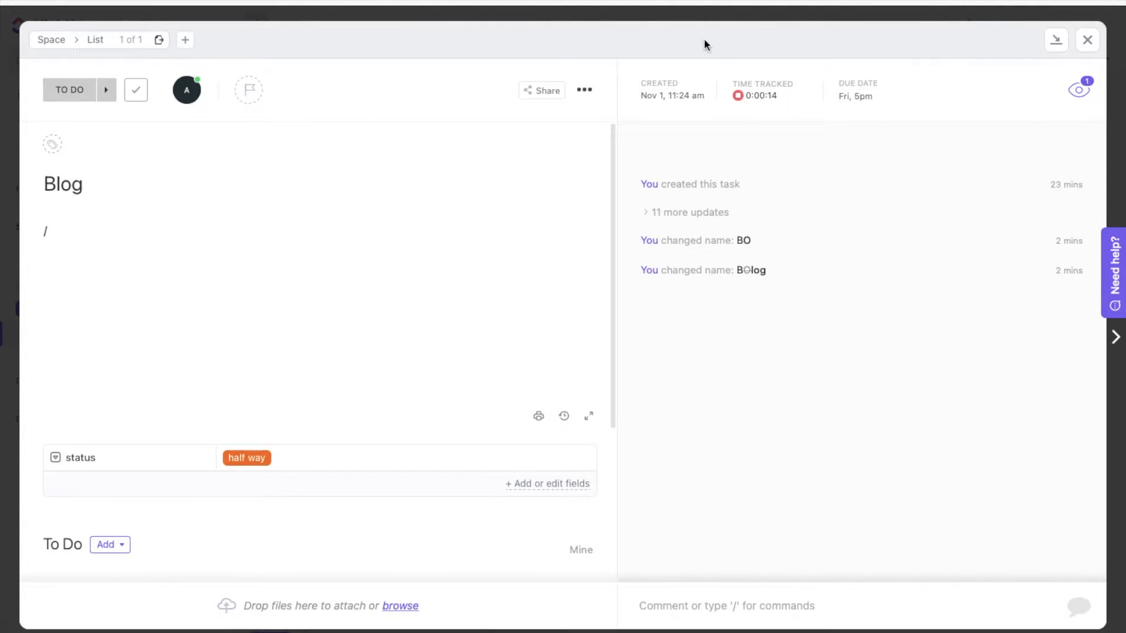
{"action": "left_click", "coordinate": [739, 95]}
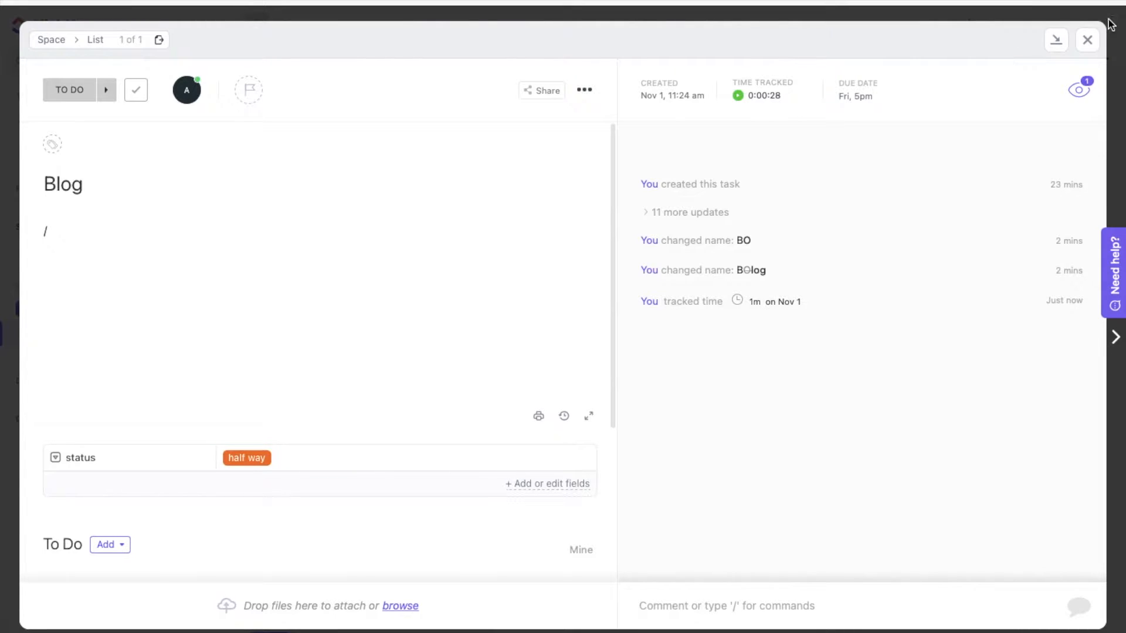
{"action": "left_click", "coordinate": [1087, 40]}
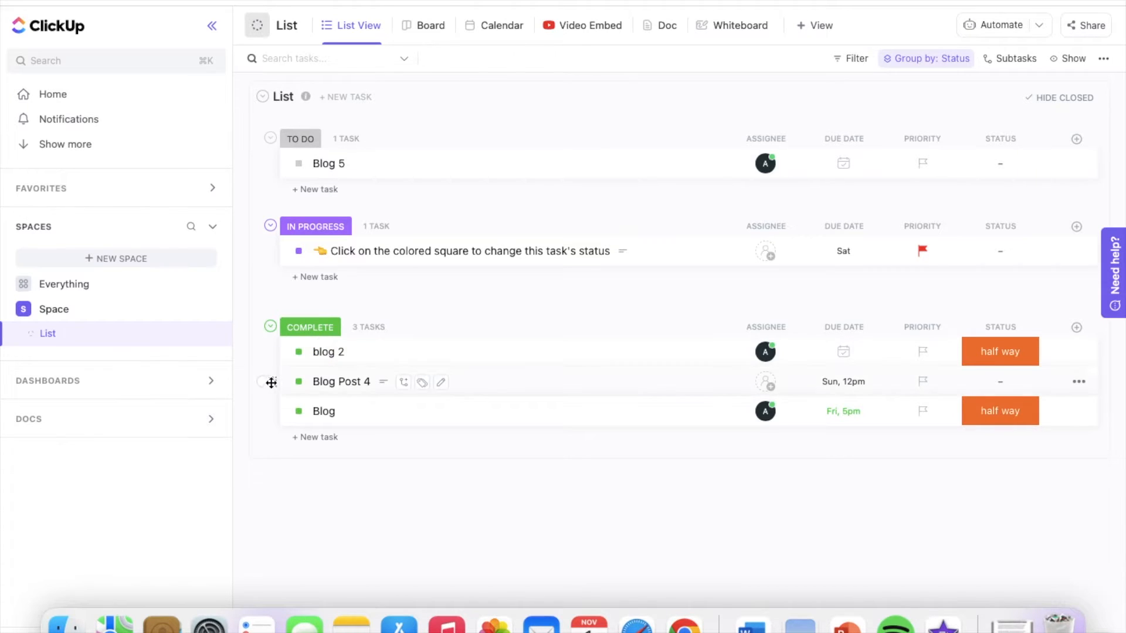
Step: Move blog 2 from the Complete group to To Do and check the assignee options of a new task
{"action": "left_click_drag", "start_coordinate": [273, 351], "coordinate": [272, 256]}
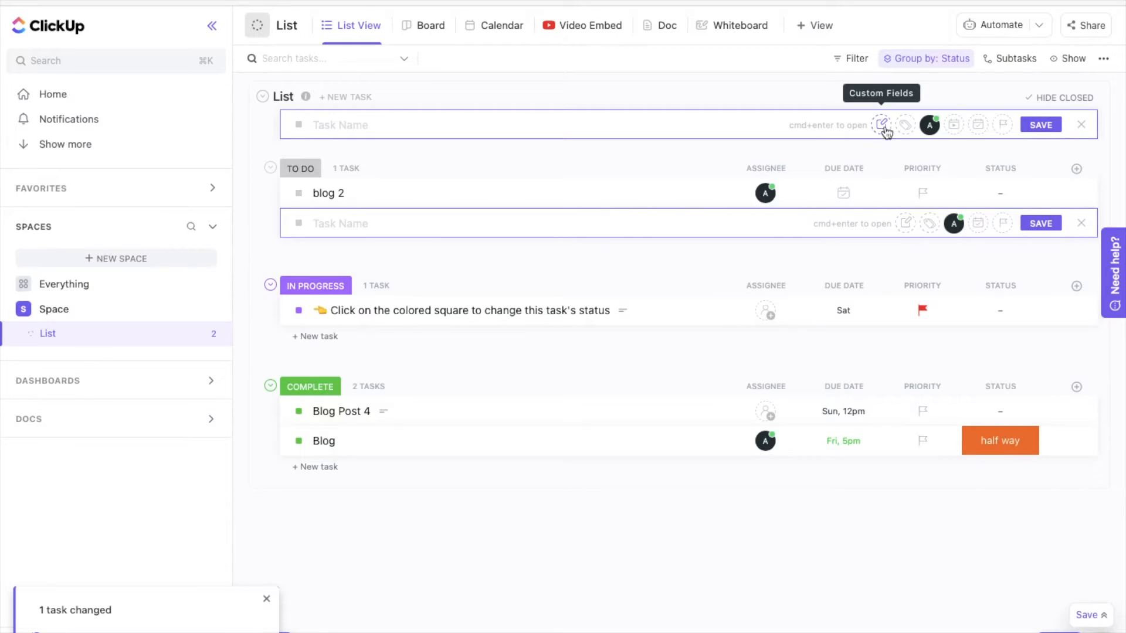
{"action": "mouse_move", "coordinate": [936, 133]}
{"action": "left_click", "coordinate": [931, 126]}
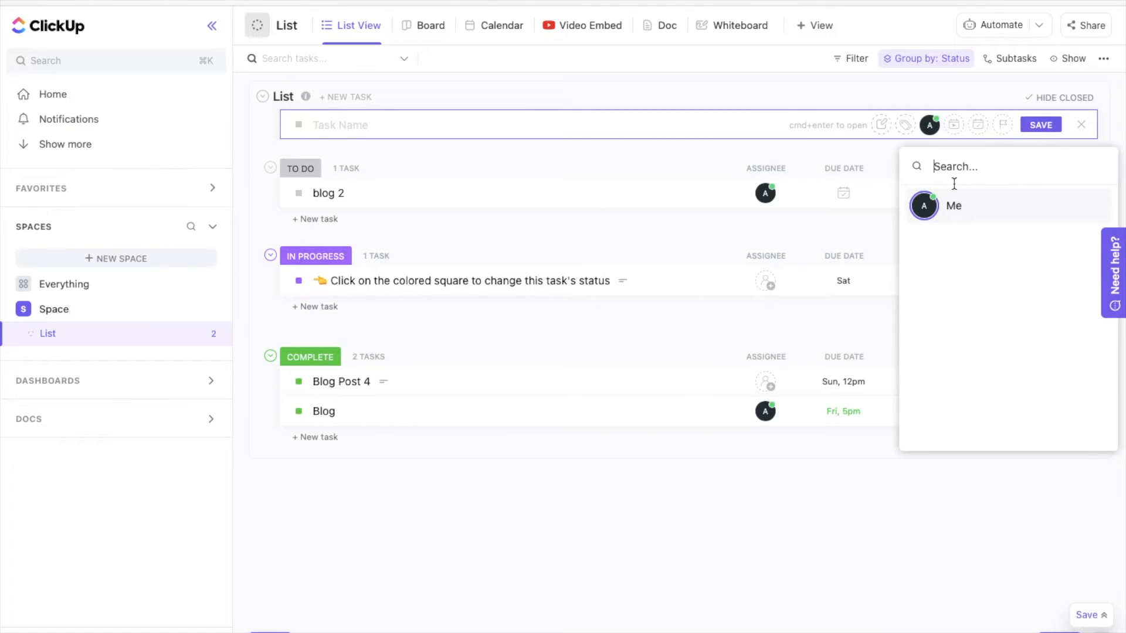
{"action": "mouse_move", "coordinate": [983, 208]}
{"action": "left_click", "coordinate": [816, 96]}
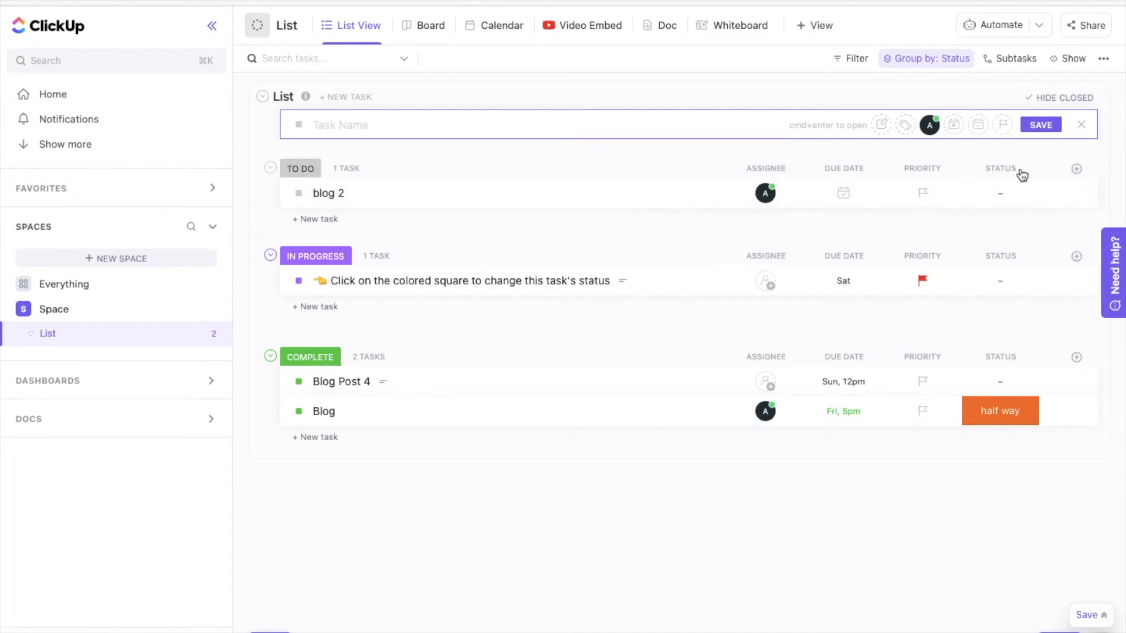
Step: Examine the field types available for adding a new column to the list
{"action": "left_click", "coordinate": [1076, 169]}
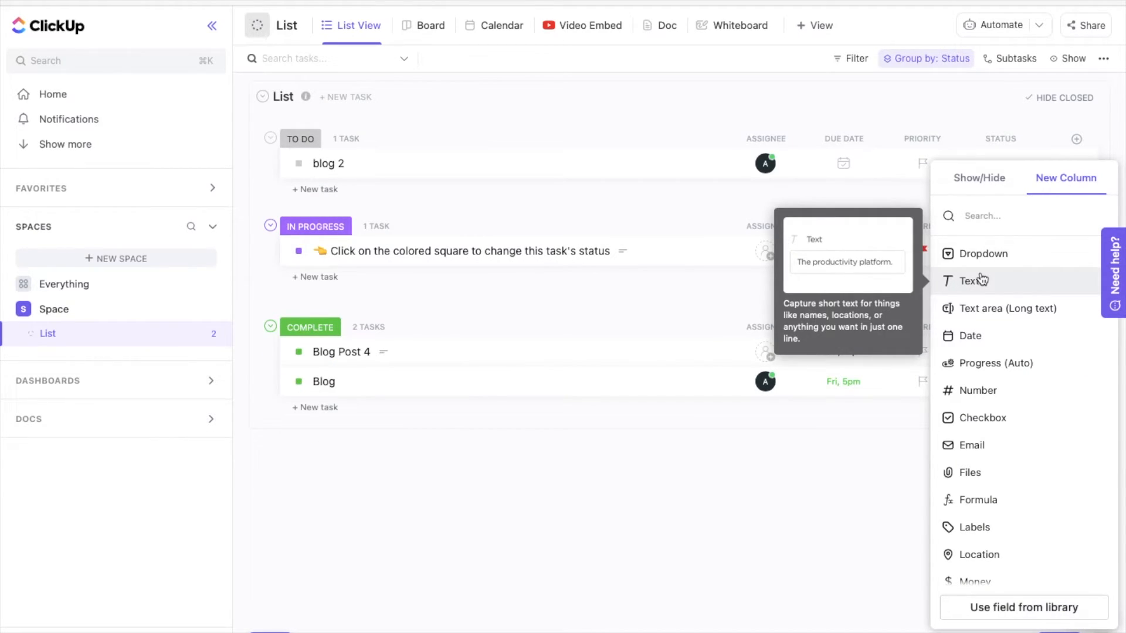
{"action": "scroll", "coordinate": [985, 410], "scroll_direction": "down", "scroll_amount": 3}
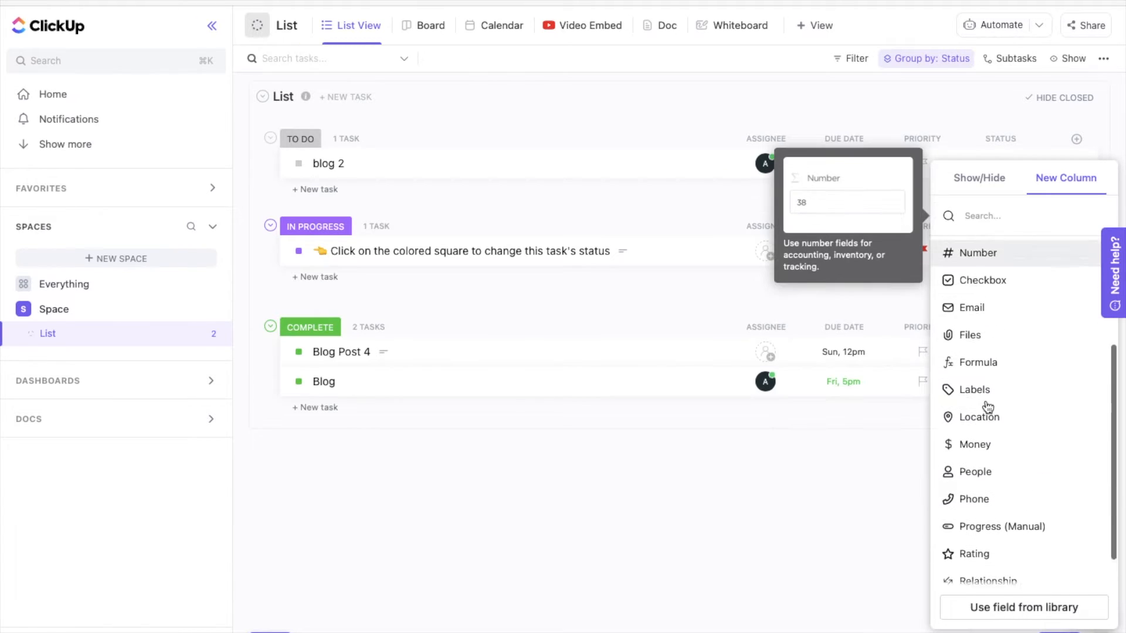
{"action": "scroll", "coordinate": [988, 406], "scroll_direction": "up", "scroll_amount": 1}
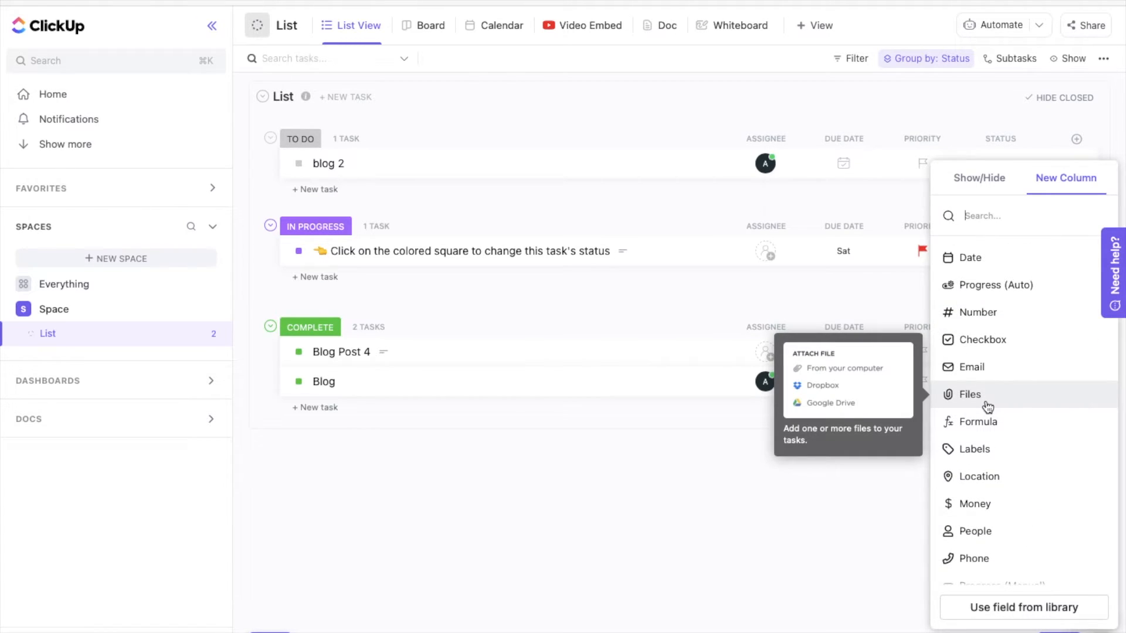
{"action": "scroll", "coordinate": [988, 399], "scroll_direction": "down", "scroll_amount": 3}
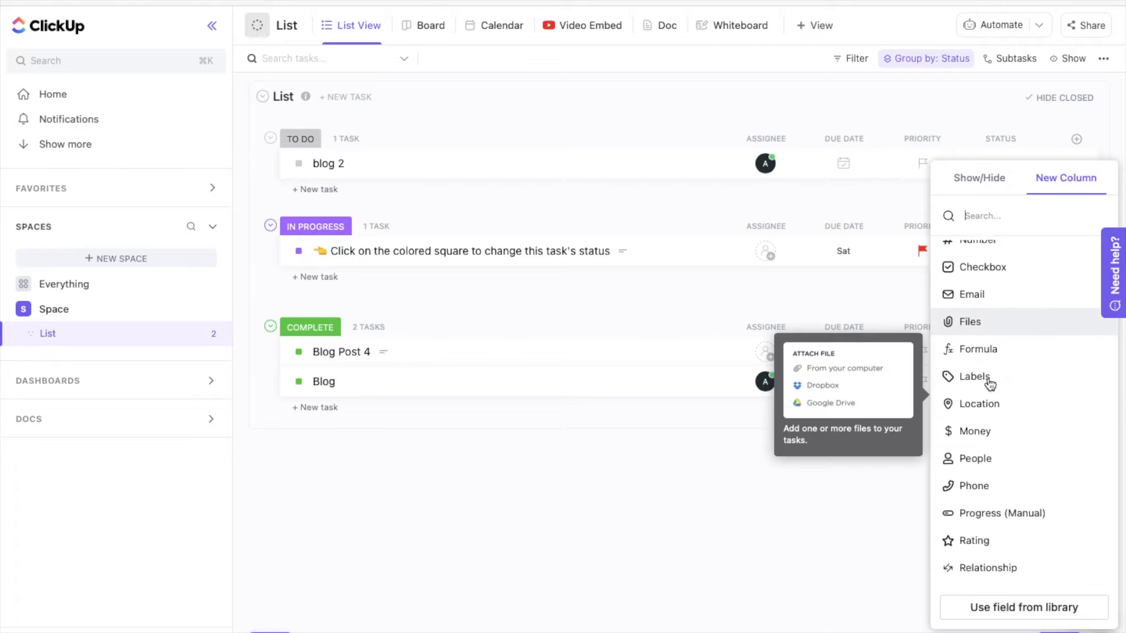
{"action": "scroll", "coordinate": [991, 384], "scroll_direction": "up", "scroll_amount": 3}
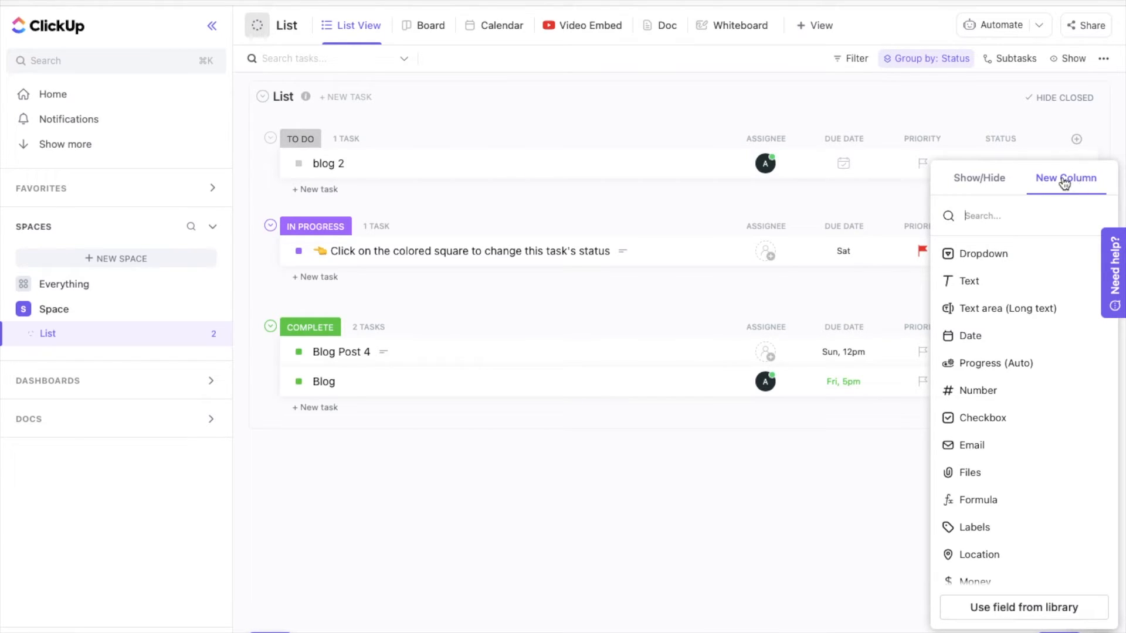
{"action": "scroll", "coordinate": [1021, 334], "scroll_direction": "down", "scroll_amount": 4}
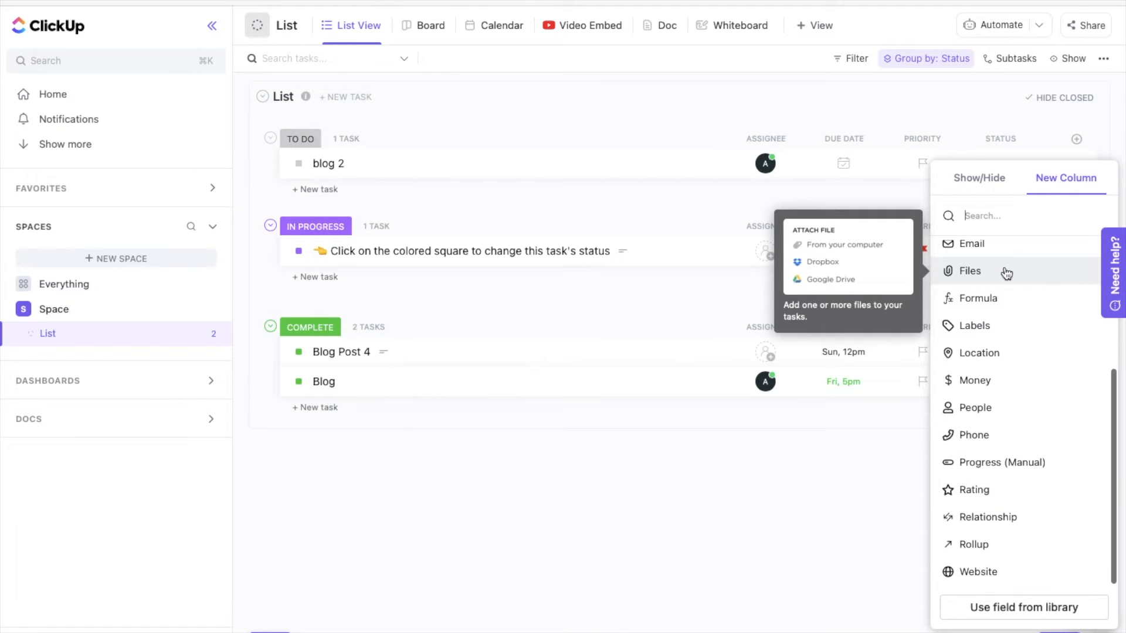
{"action": "left_click", "coordinate": [1005, 141]}
{"action": "left_click", "coordinate": [995, 119]}
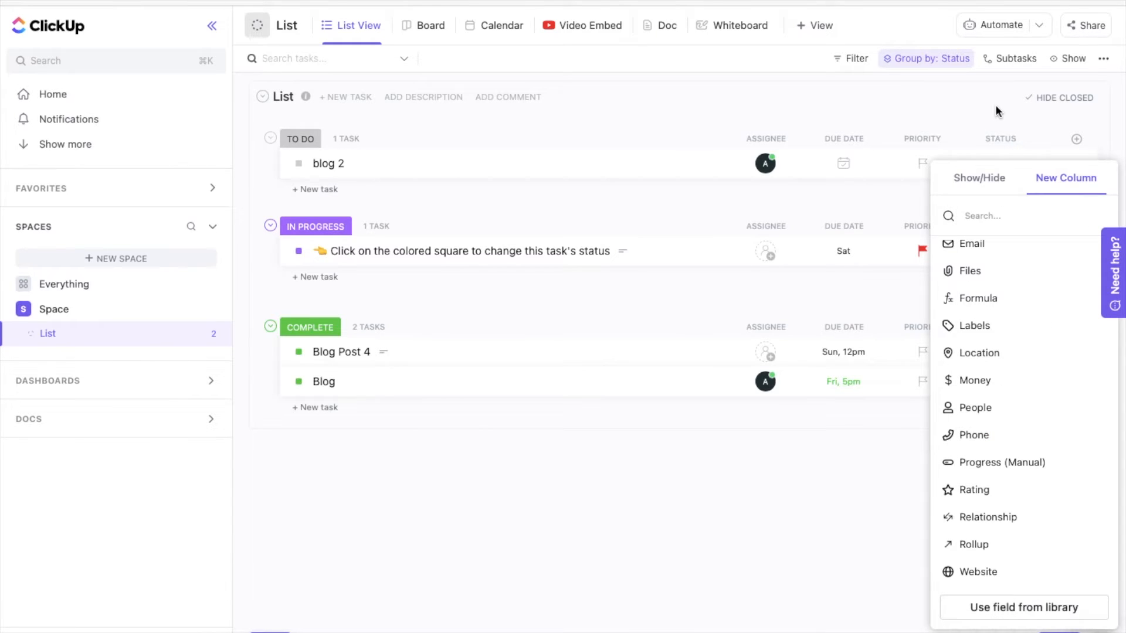
{"action": "left_click", "coordinate": [995, 110]}
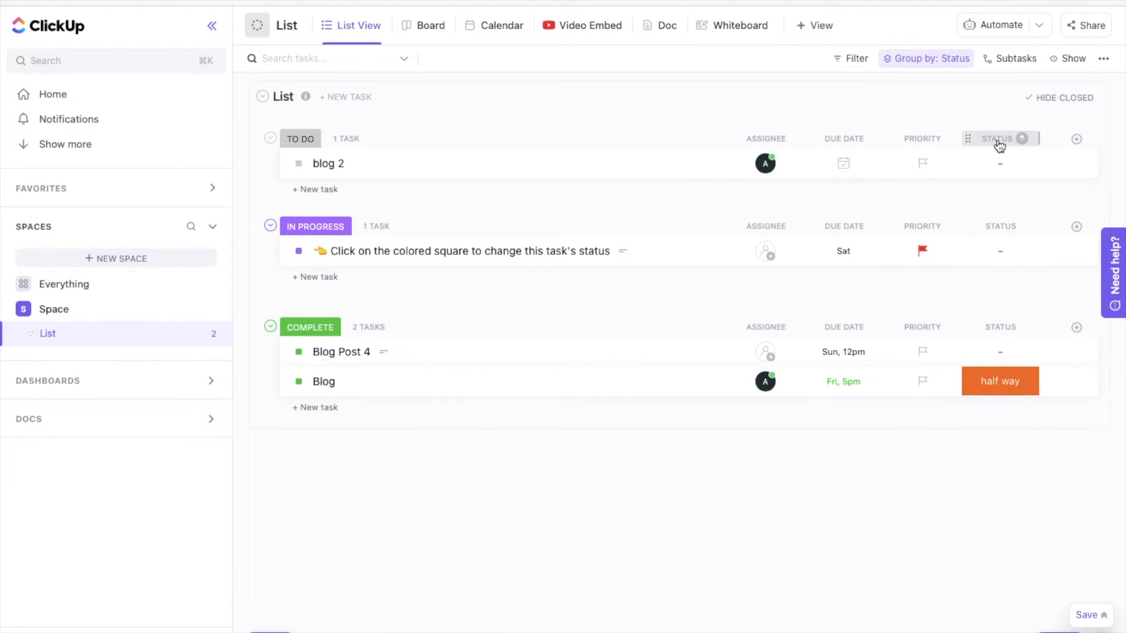
Step: Check the Status column's commands and the status options offered for blog 2
{"action": "left_click", "coordinate": [999, 144]}
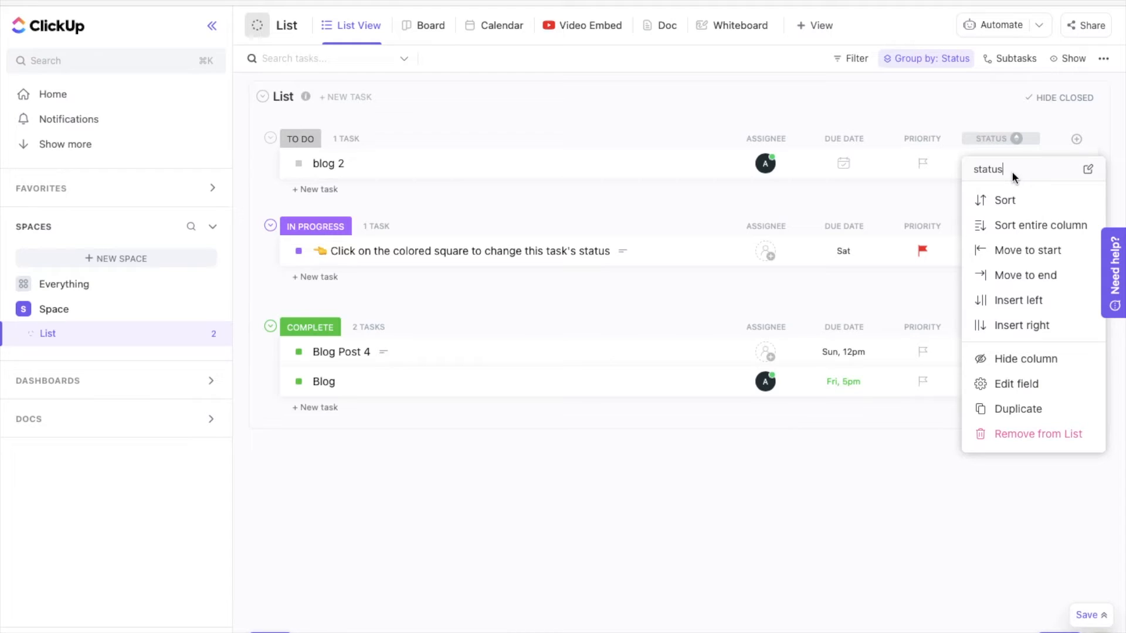
{"action": "left_click", "coordinate": [998, 135]}
{"action": "left_click", "coordinate": [1000, 172]}
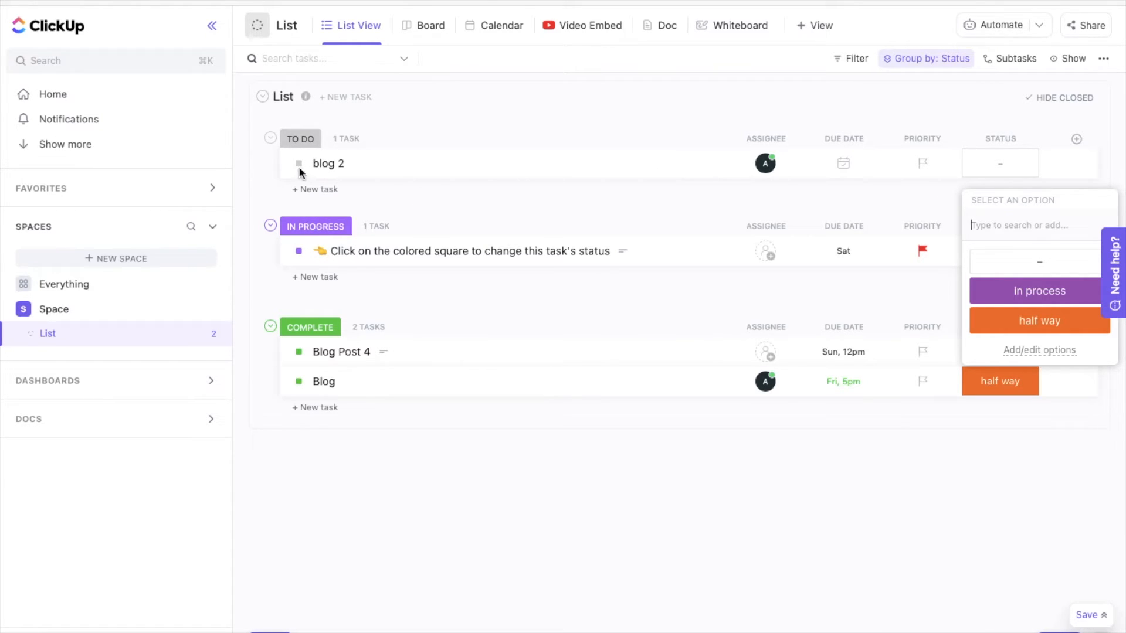
{"action": "left_click", "coordinate": [419, 170]}
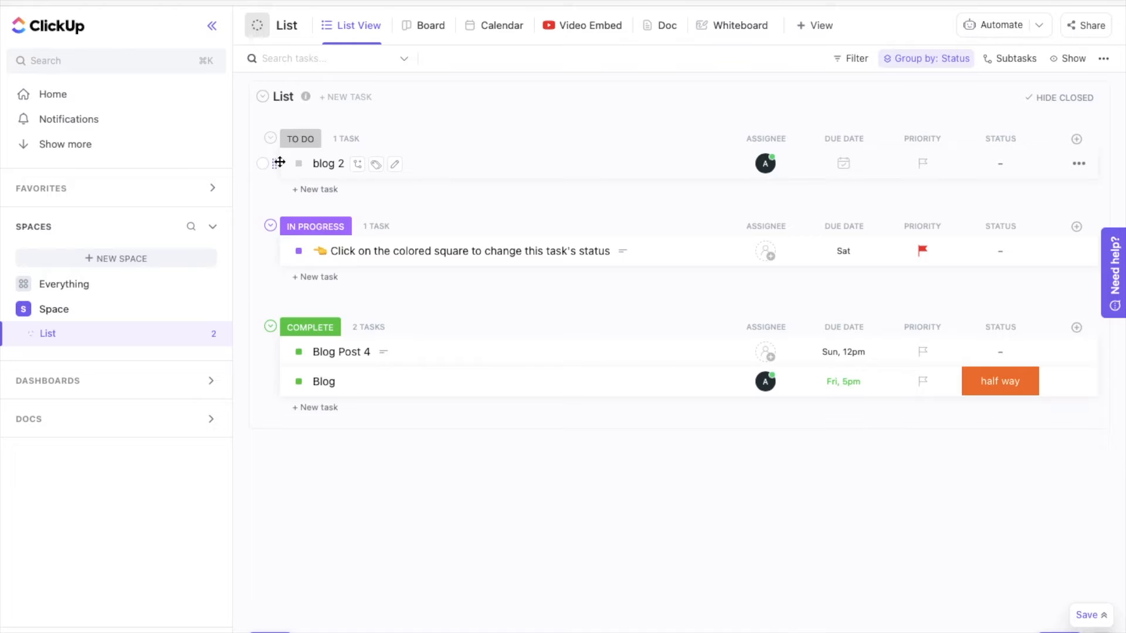
Step: Move blog 2 to the In Progress group and set its Status field to half way
{"action": "left_click_drag", "start_coordinate": [276, 170], "coordinate": [288, 255]}
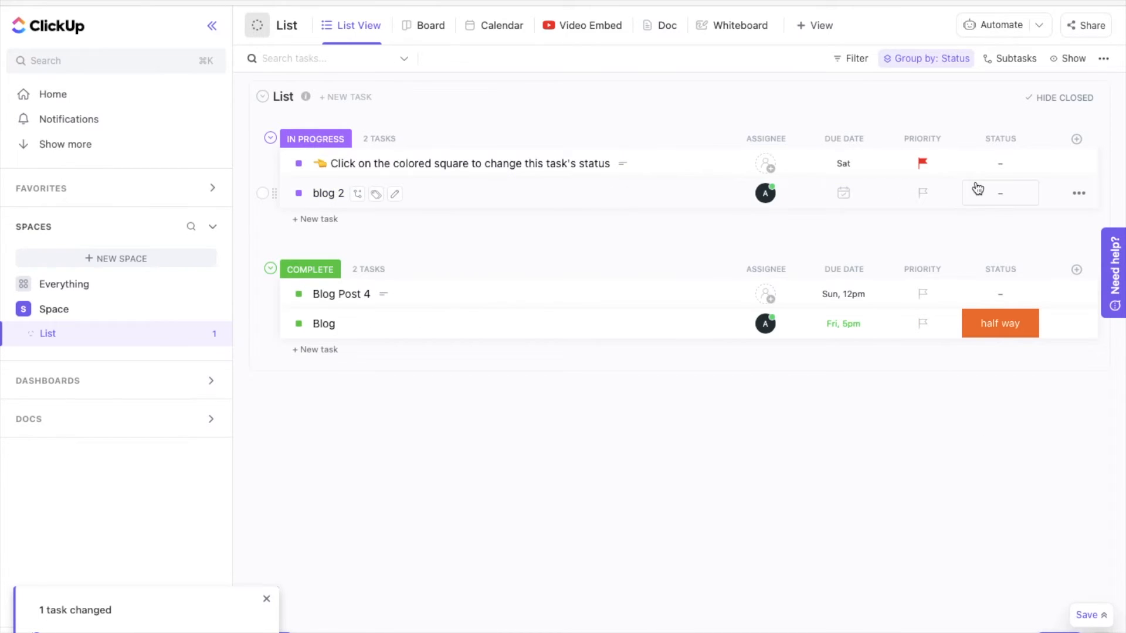
{"action": "left_click", "coordinate": [1004, 194]}
{"action": "left_click", "coordinate": [1018, 351]}
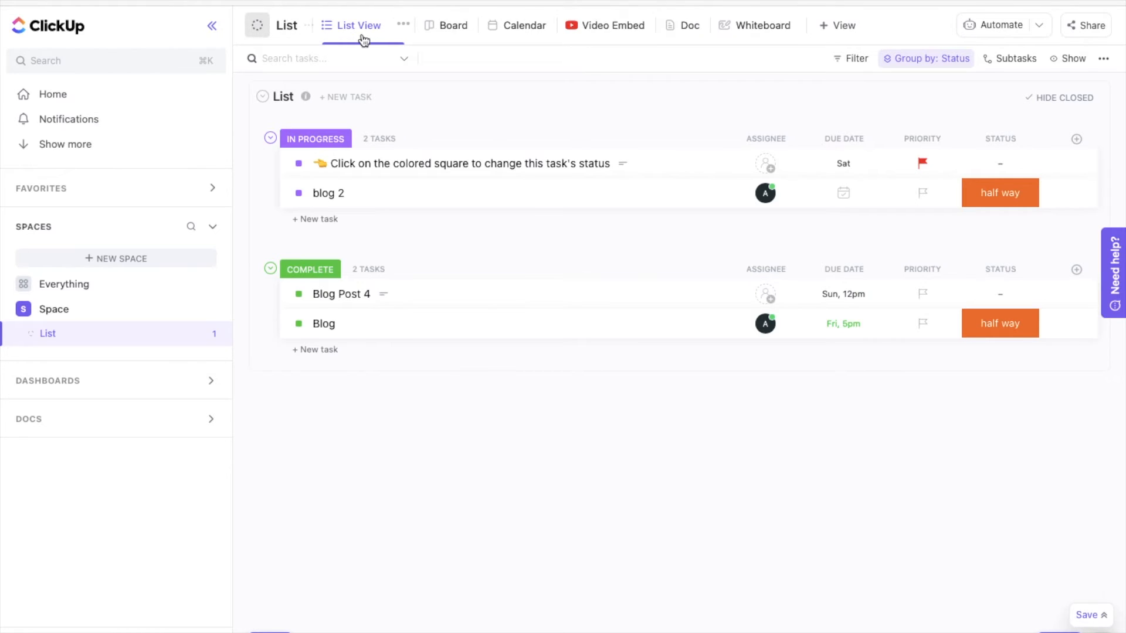
Step: Switch to the Calendar view, and review the full description and details of the task on Saturday, November 5
{"action": "left_click", "coordinate": [485, 39]}
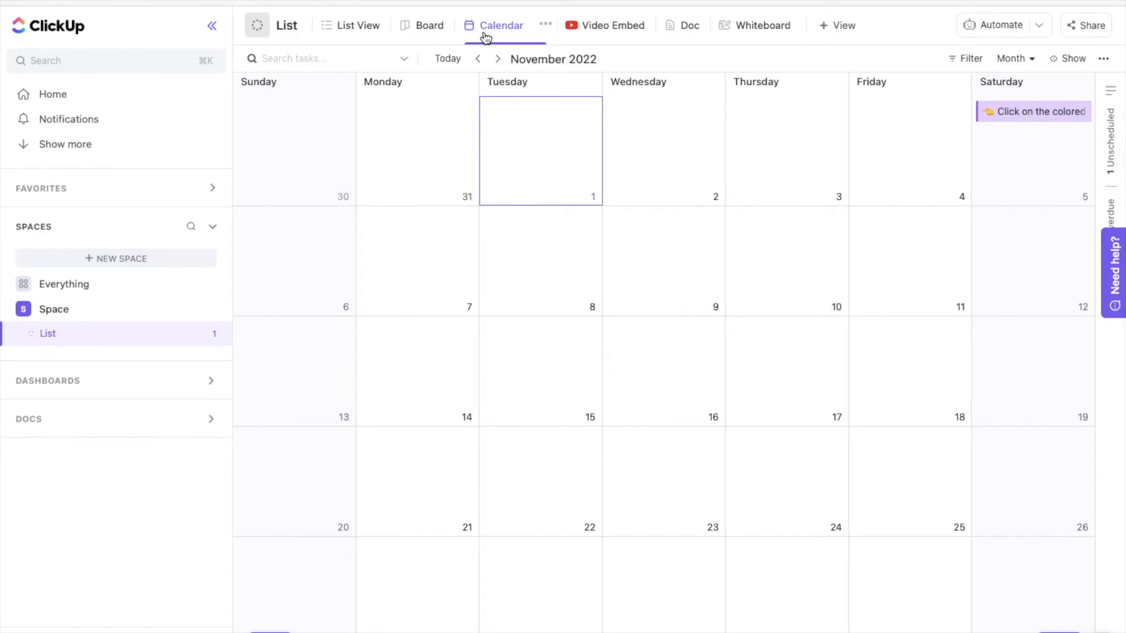
{"action": "left_click", "coordinate": [1031, 111]}
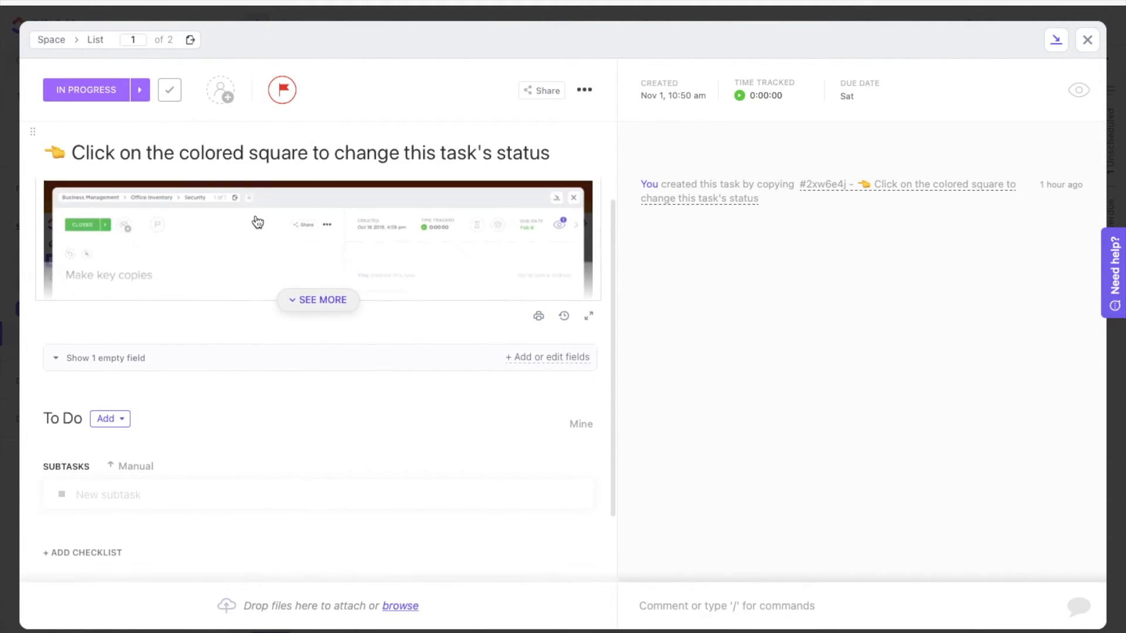
{"action": "left_click", "coordinate": [322, 401]}
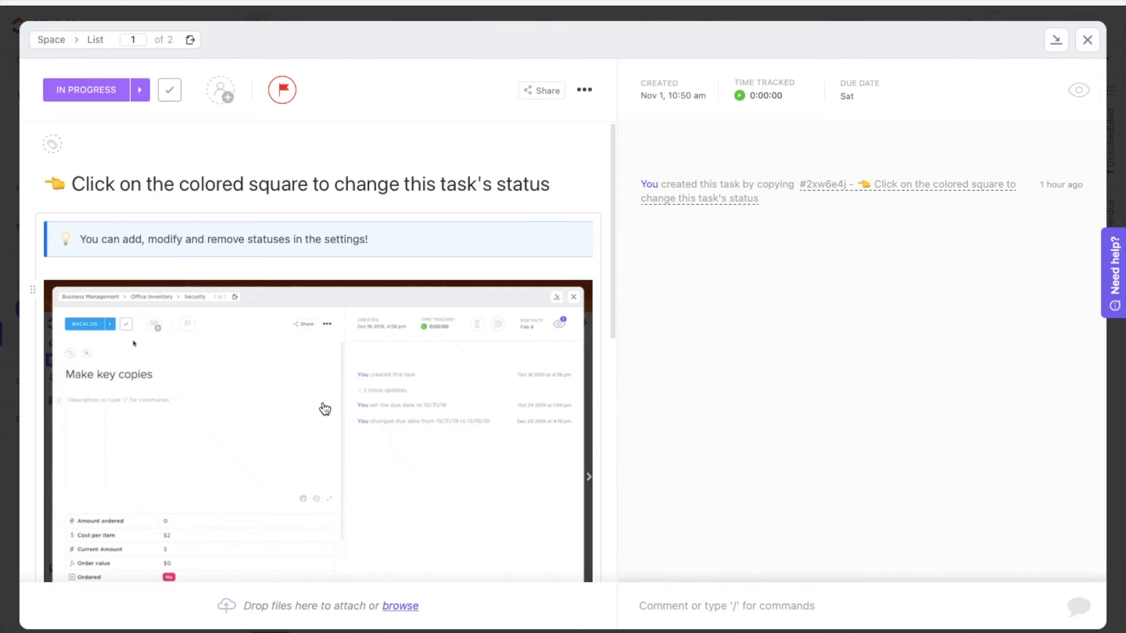
{"action": "scroll", "coordinate": [325, 409], "scroll_direction": "down", "scroll_amount": 3}
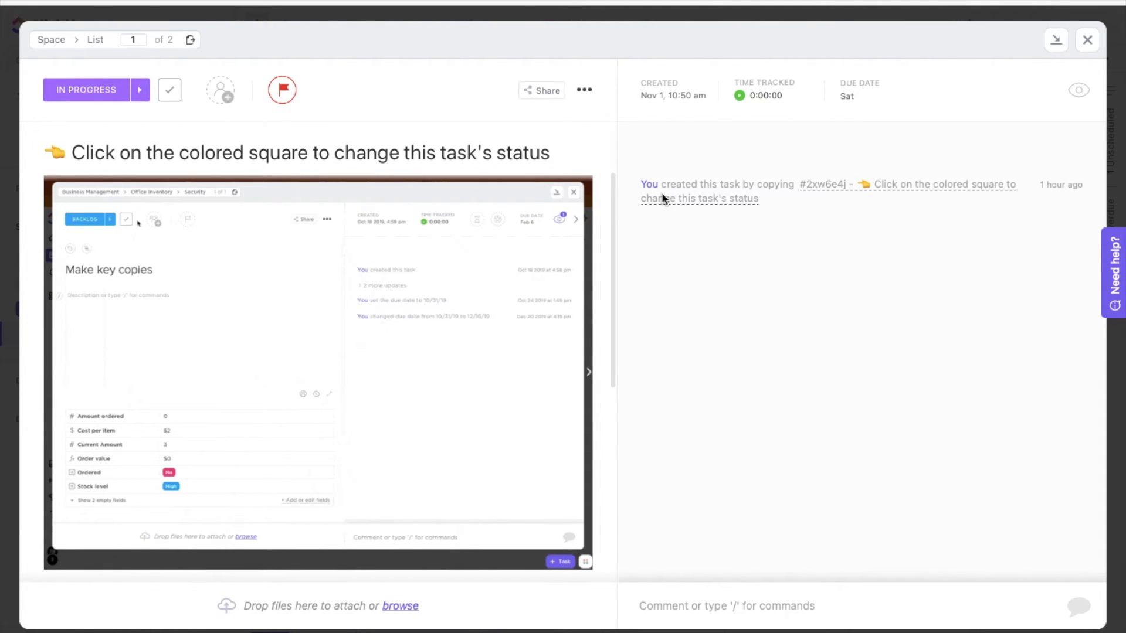
{"action": "scroll", "coordinate": [495, 243], "scroll_direction": "down", "scroll_amount": 6}
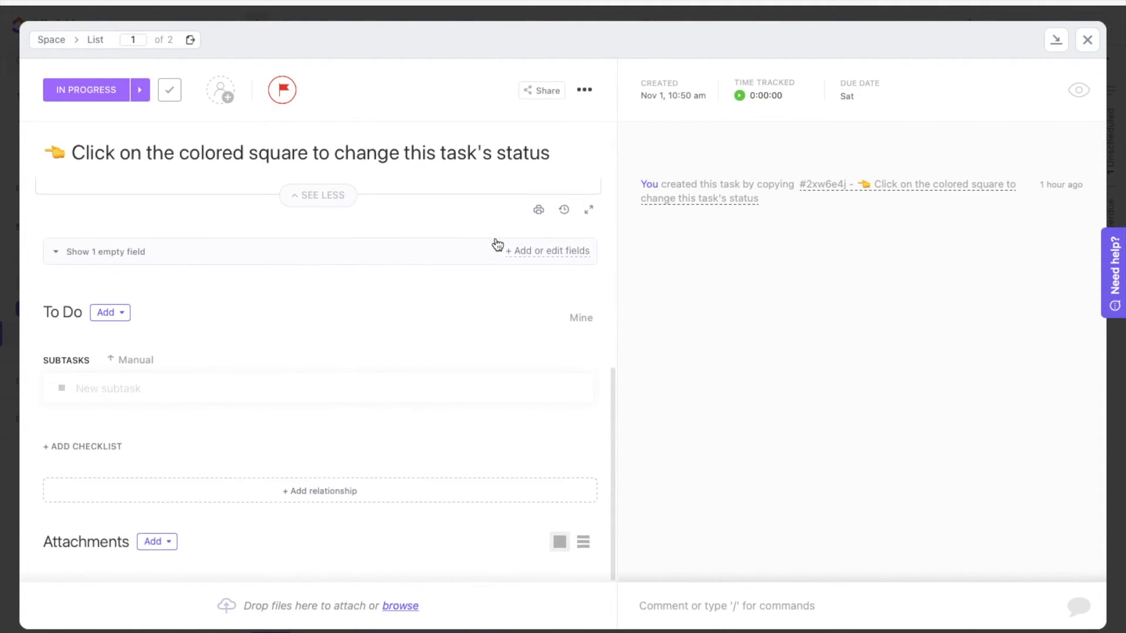
{"action": "left_click", "coordinate": [1086, 40]}
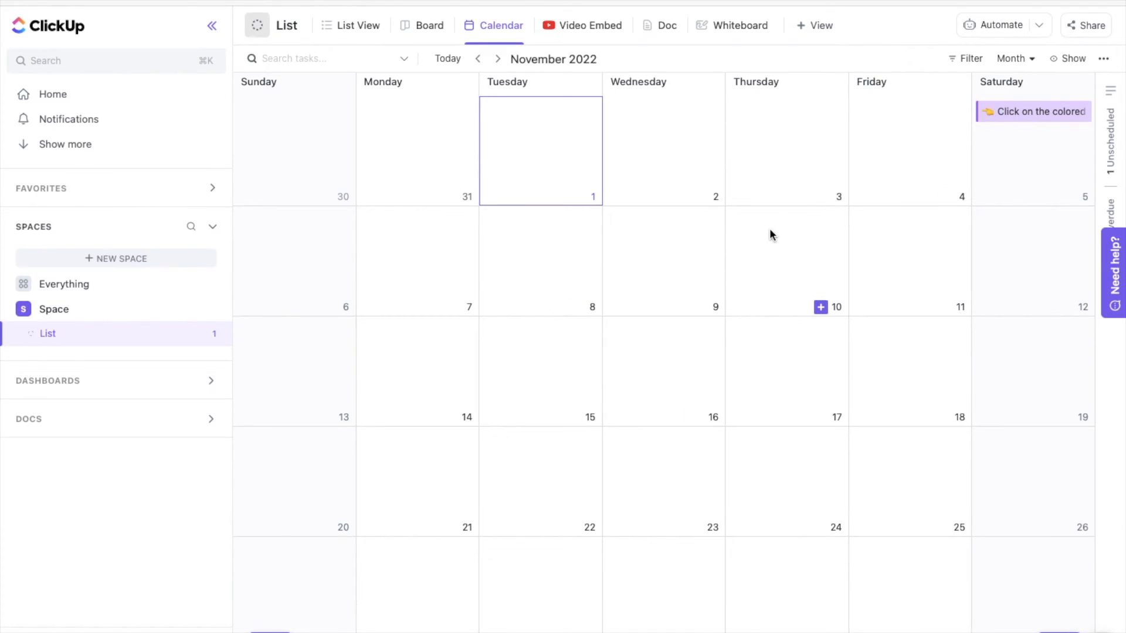